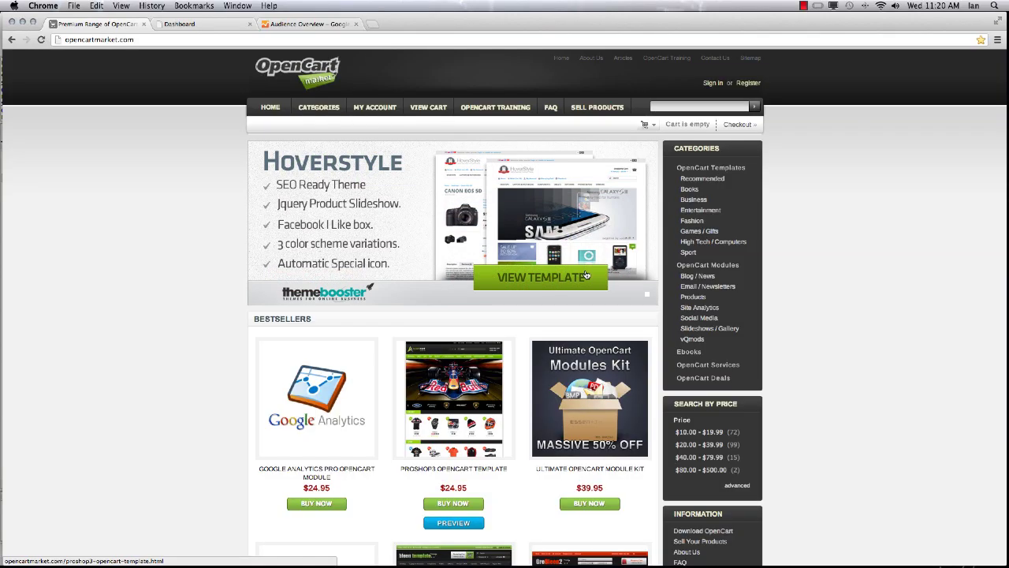
Open the Google Analytics PRO OpenCart Module page from Bestsellers and review its price and features
left_click(340, 400)
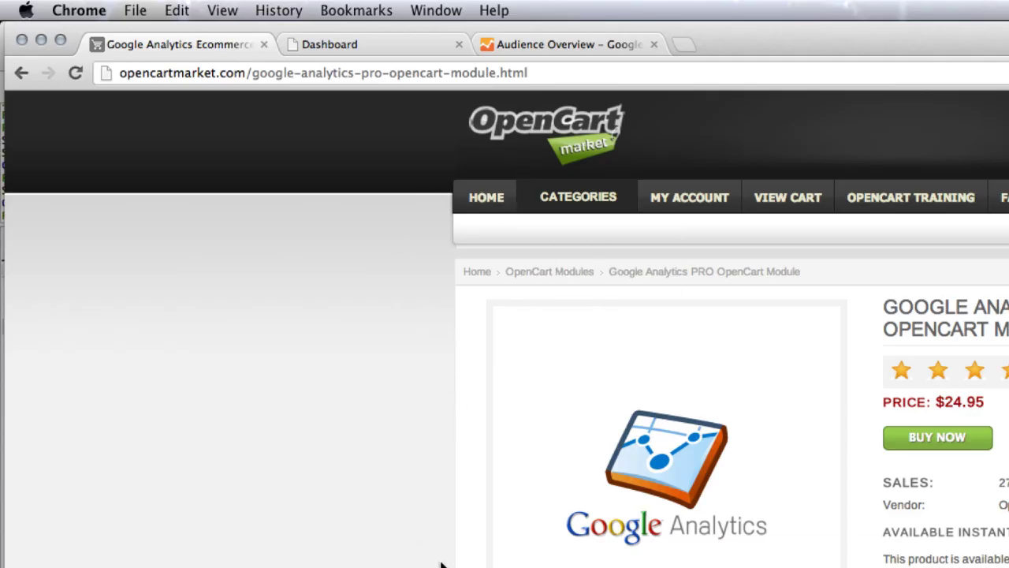
scroll(473, 552, "down", 3)
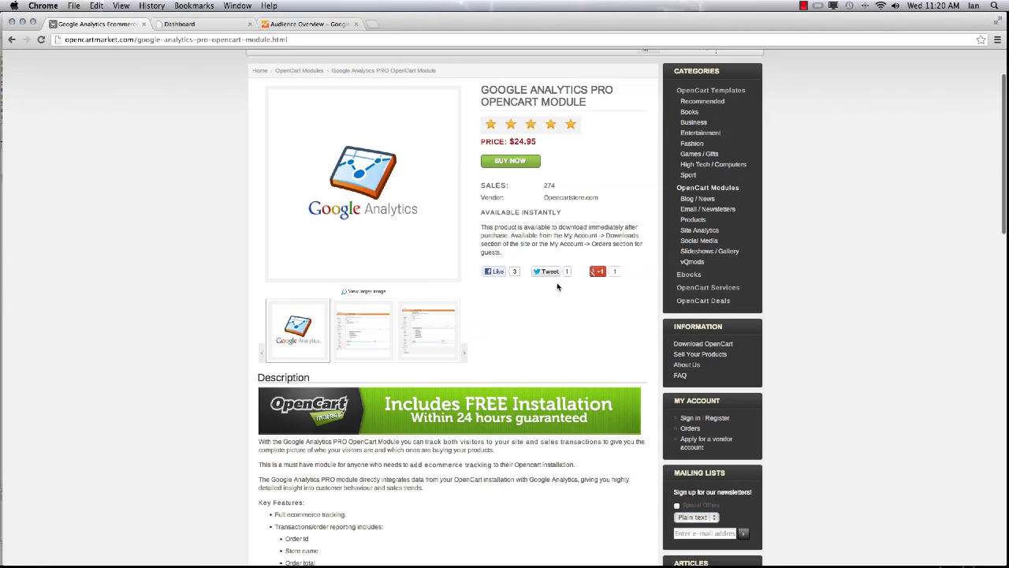
scroll(511, 328, "down", 2)
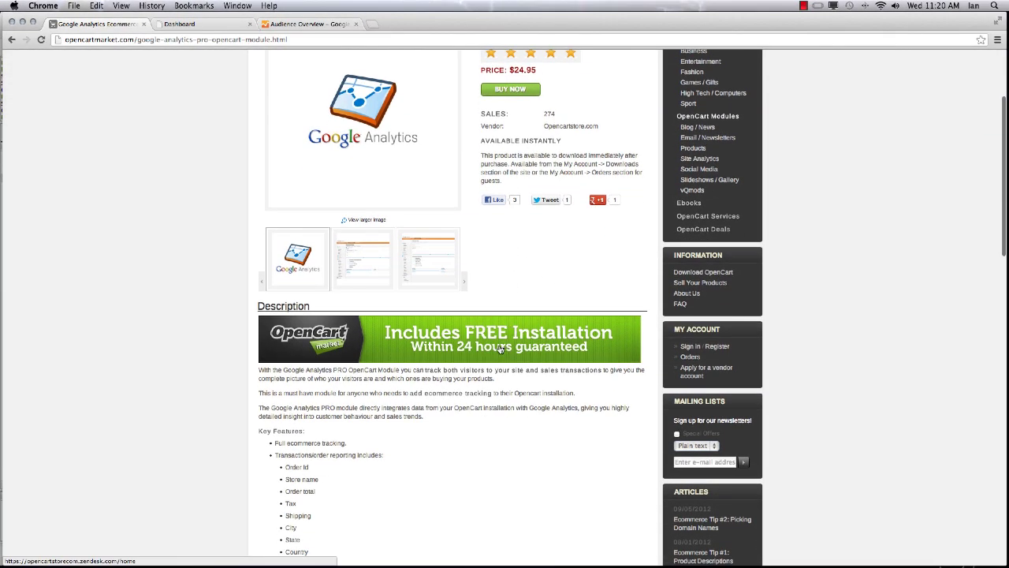
scroll(500, 350, "down", 5)
scroll(415, 307, "down", 5)
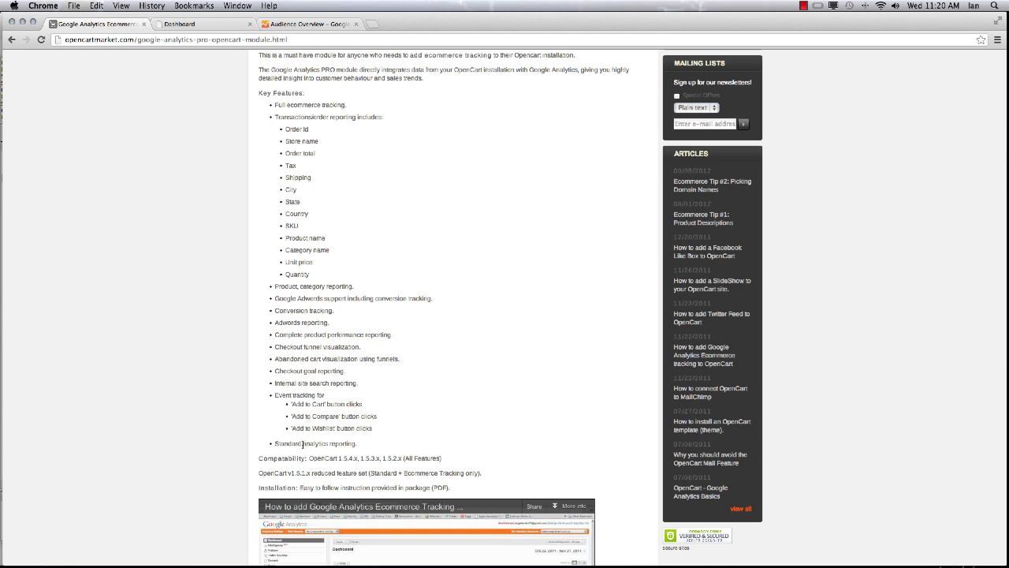
scroll(302, 404, "up", 10)
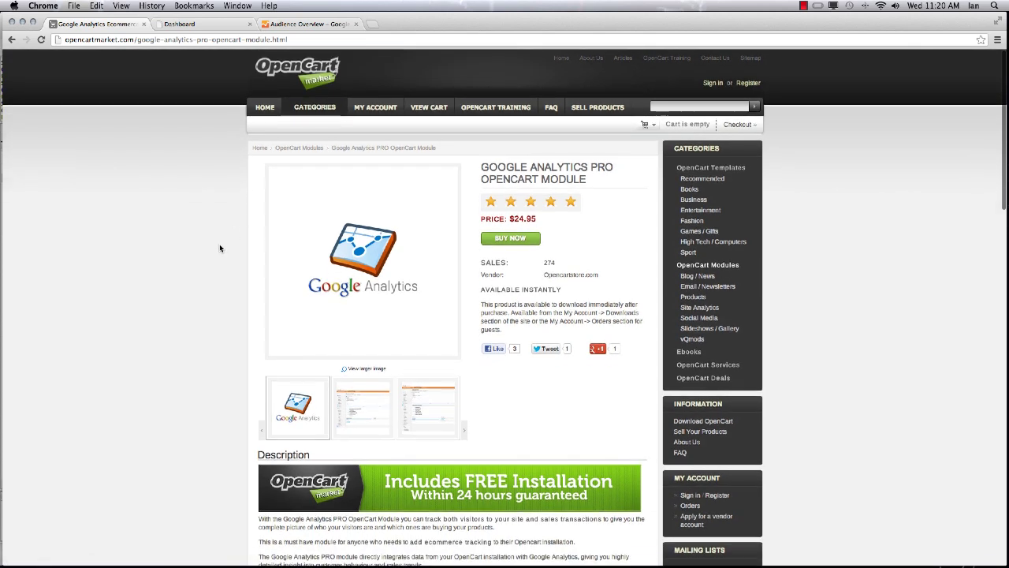
key("super+Tab")
key("super+Tab")
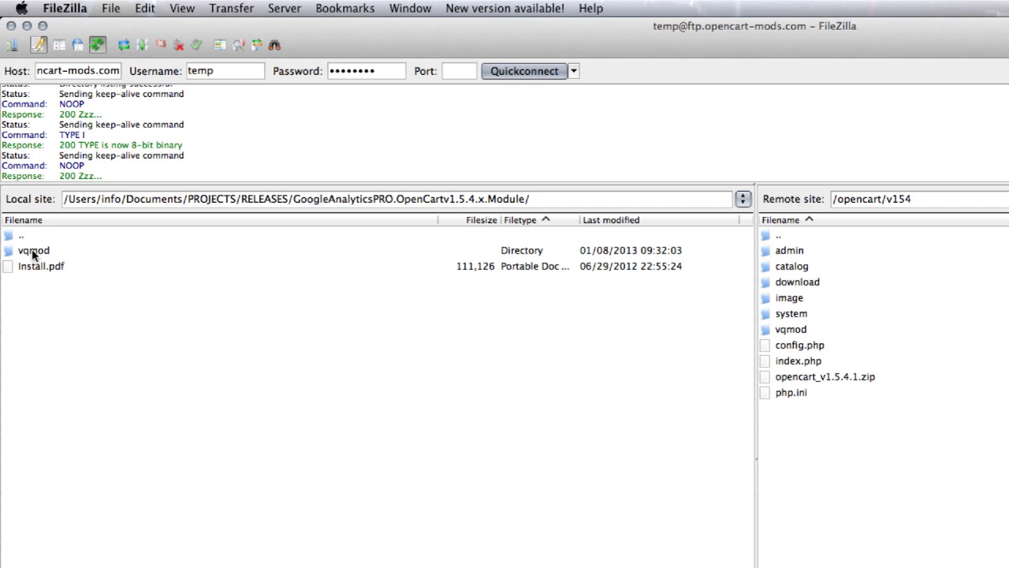
Check the local vqmod folder and Install.pdf, and the server's admin, catalog, download, image, vqmod folders
left_click(32, 250)
left_click(46, 267)
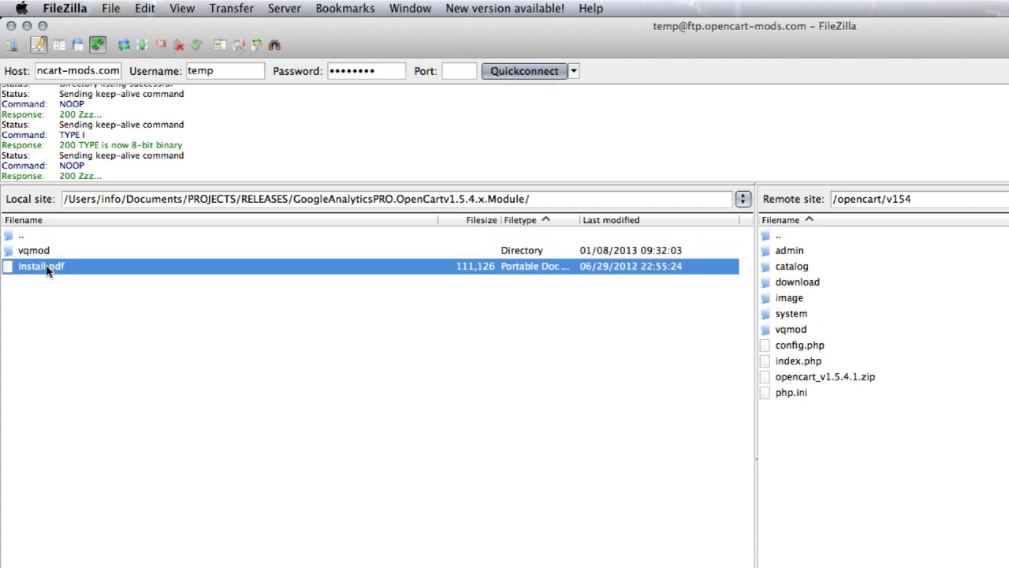
left_click(43, 251)
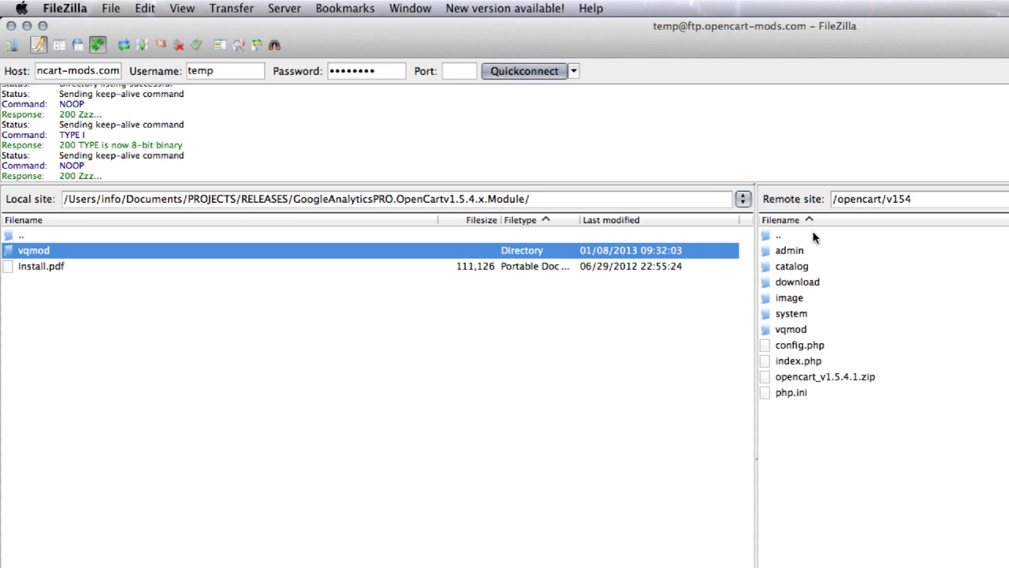
left_click(798, 250)
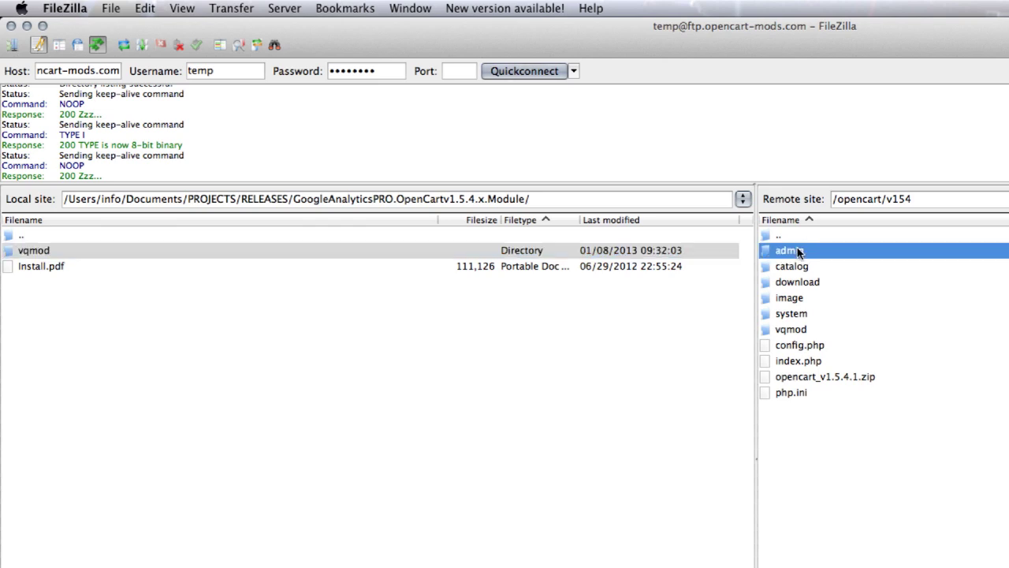
left_click(799, 269)
left_click(799, 284)
left_click(795, 299)
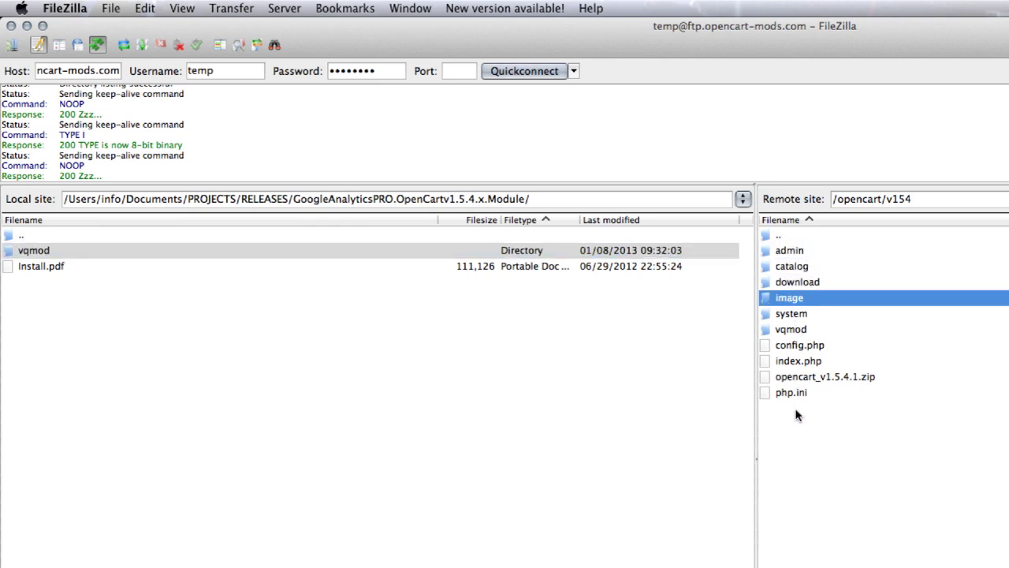
left_click(794, 336)
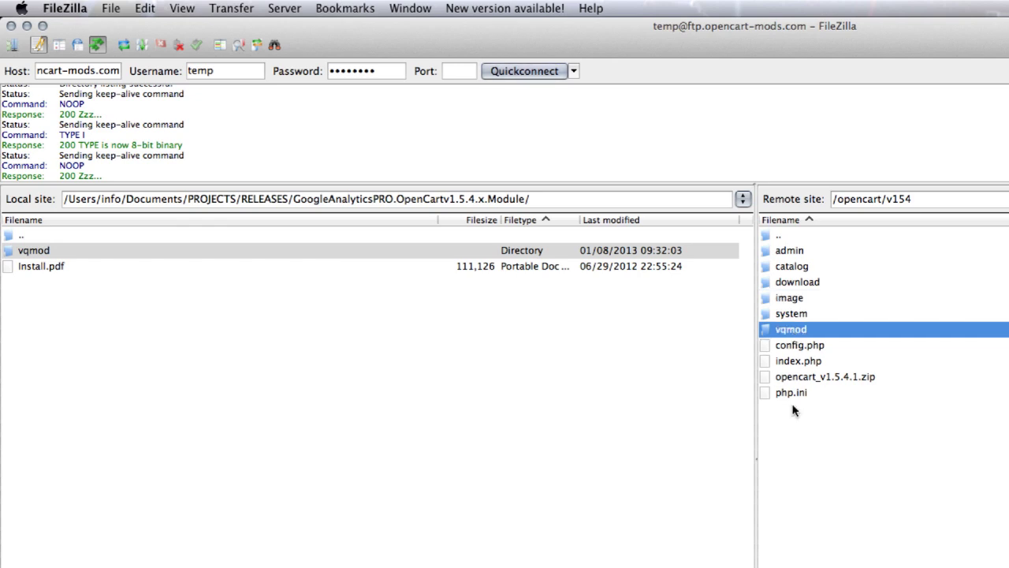
Upload the local vqmod folder into /opencart/v154 on the server
left_click(541, 421)
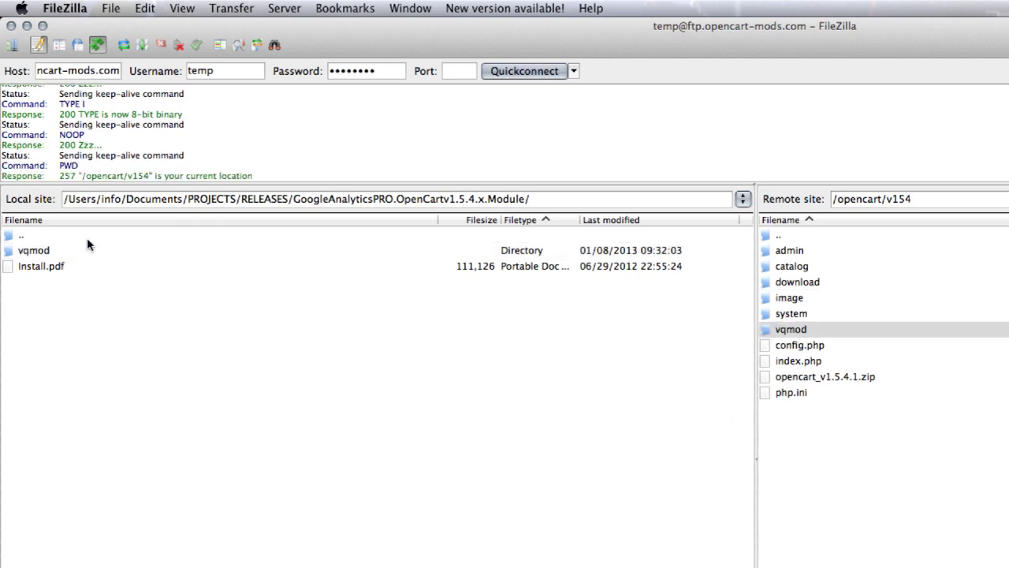
left_click(38, 253)
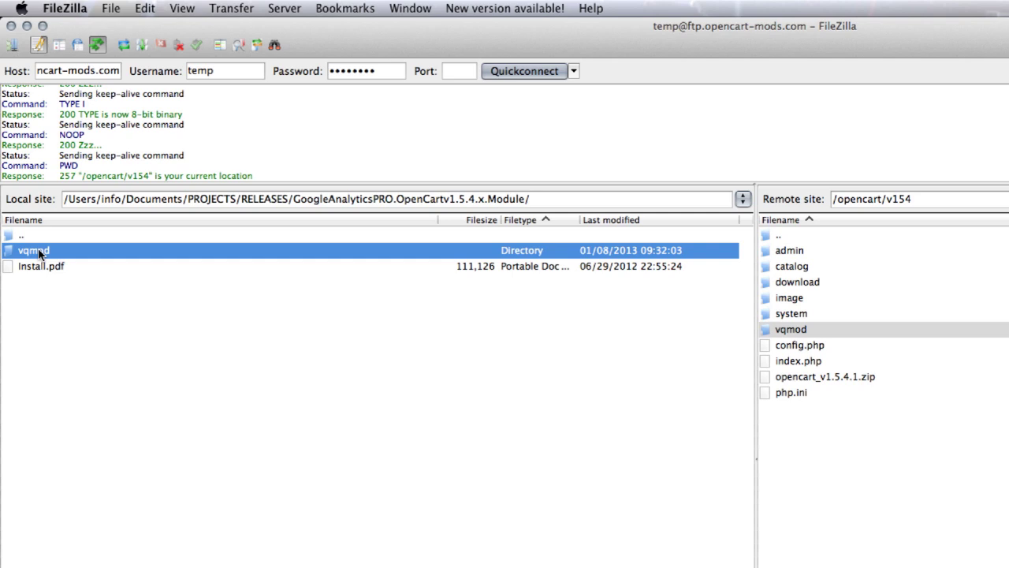
left_click_drag(38, 253, 941, 489)
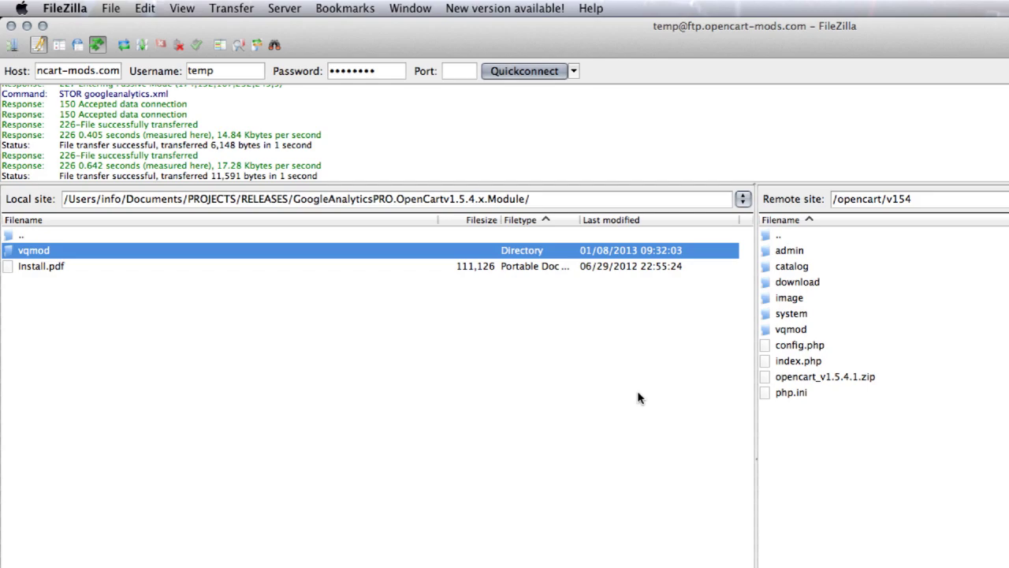
key("super+Tab")
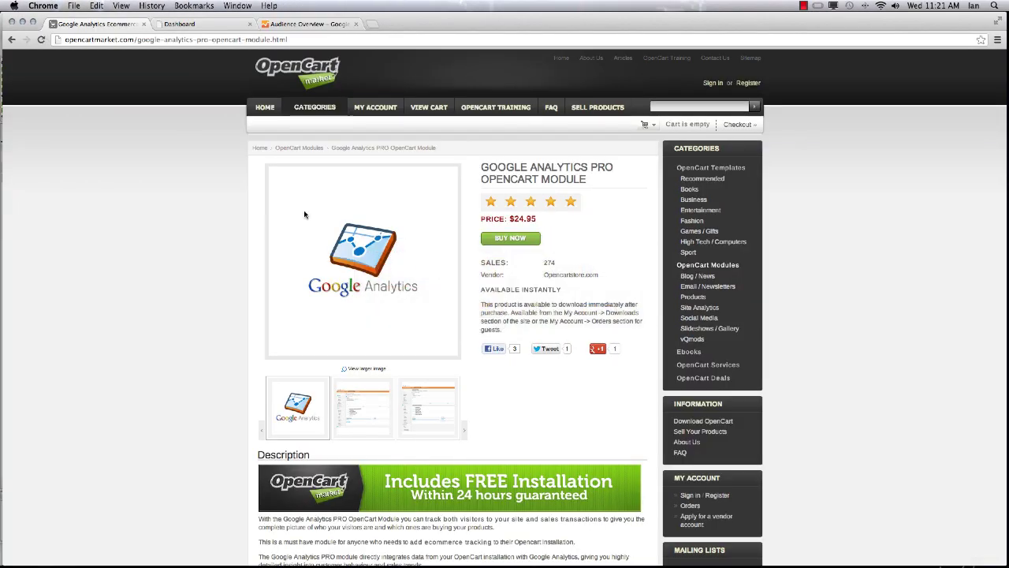
Edit the store via System > Settings and show its Server tab with the empty Google Analytics Profile ID
left_click(180, 24)
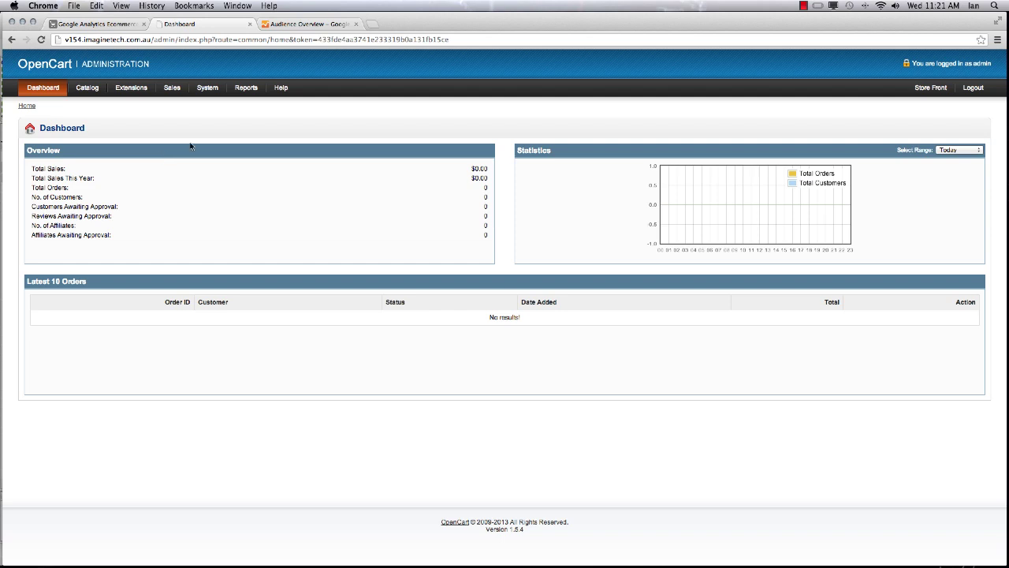
mouse_move(209, 89)
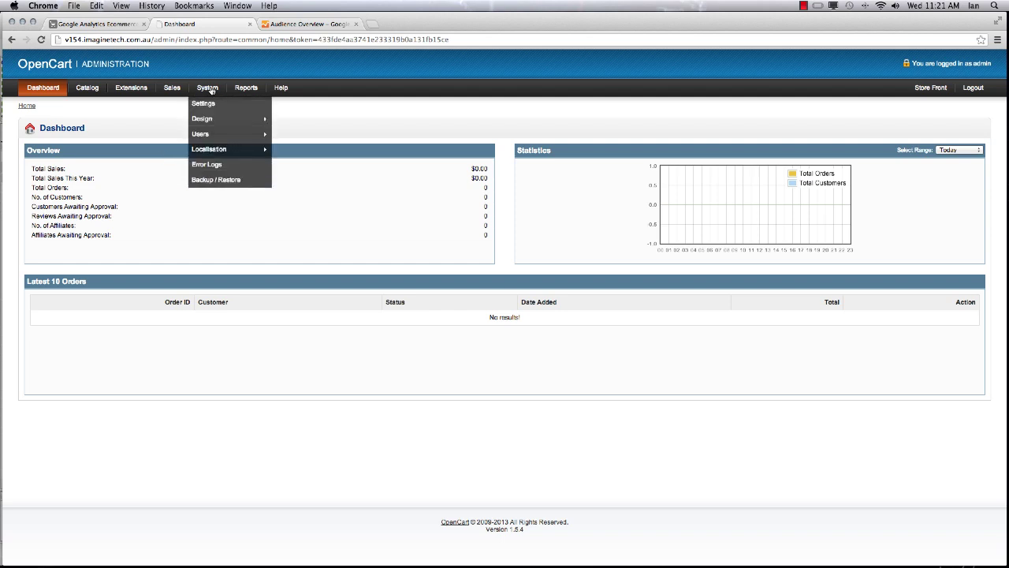
left_click(203, 104)
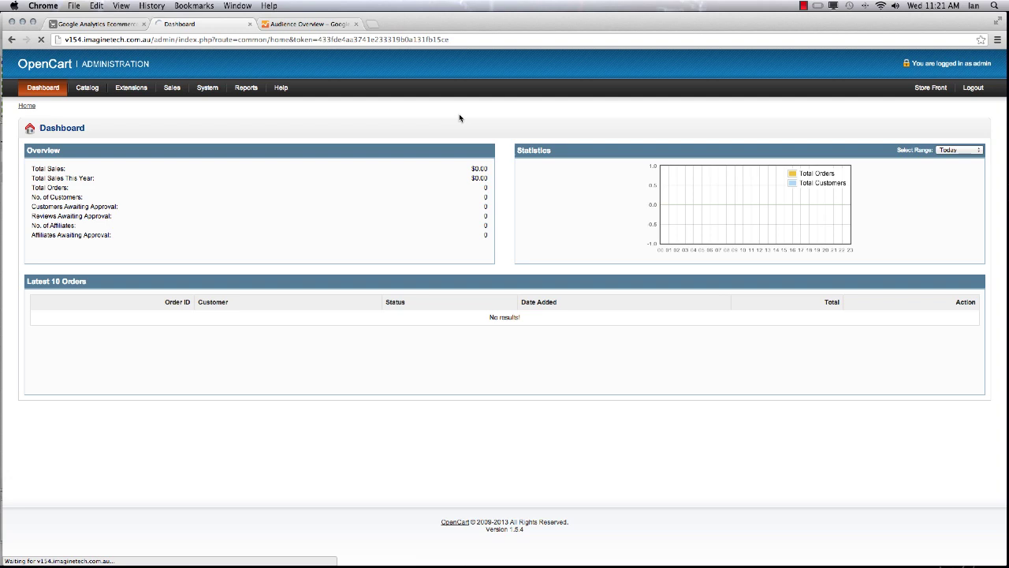
left_click(974, 167)
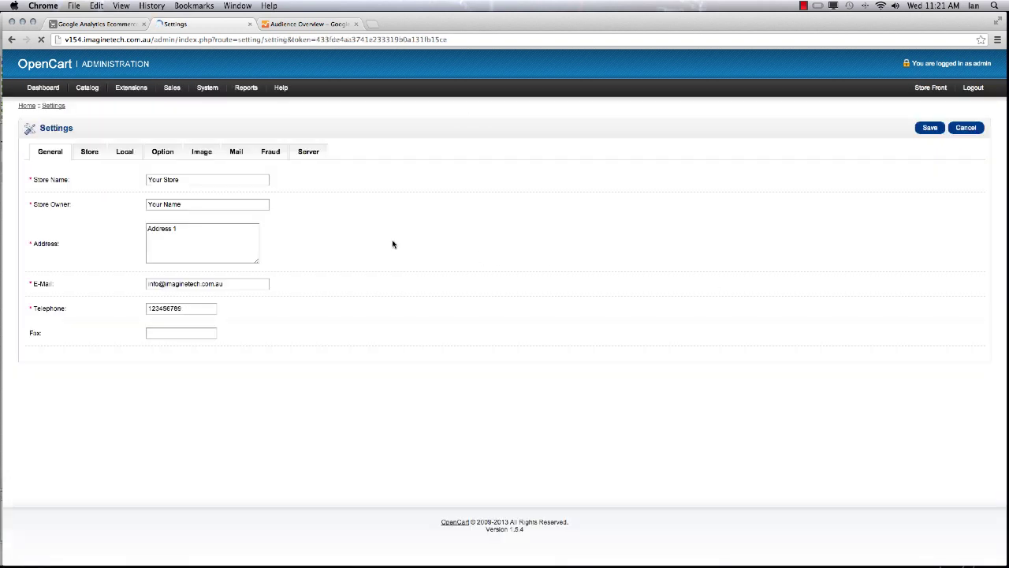
left_click(303, 155)
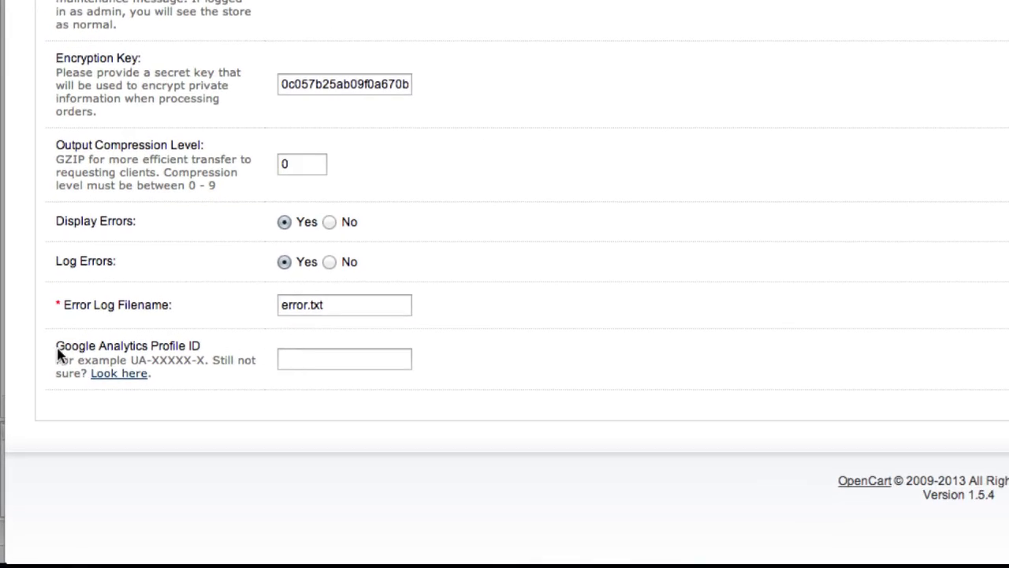
Enter the UA profile ID in Google Analytics Profile ID, correcting its last character, and save the settings
left_click_drag(56, 345, 204, 345)
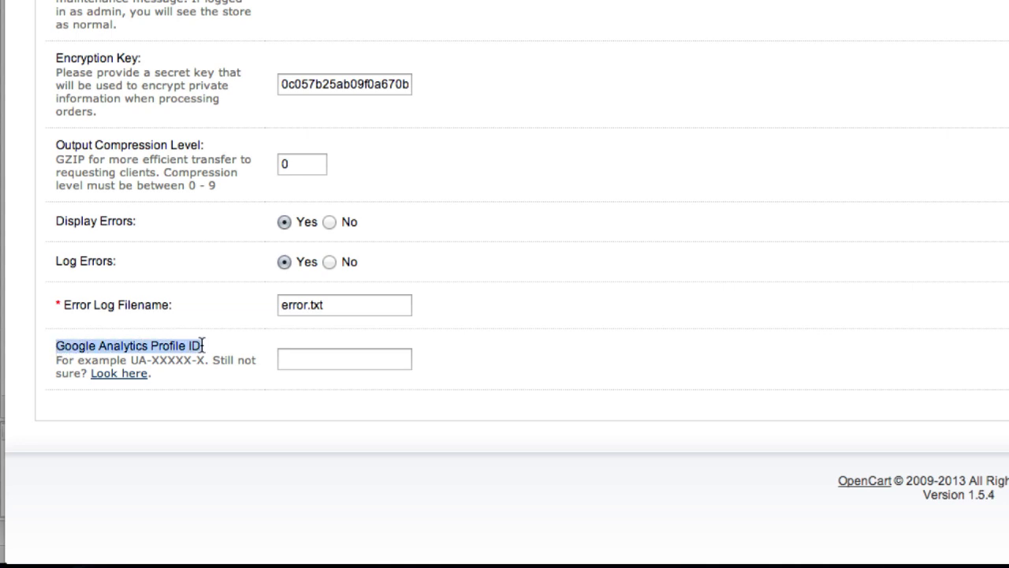
left_click(297, 359)
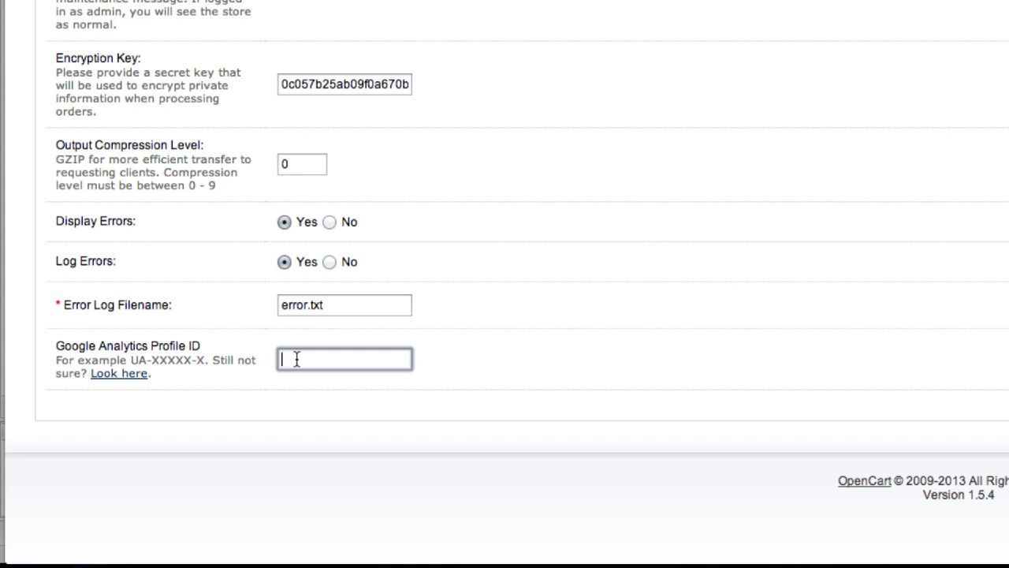
type("UA")
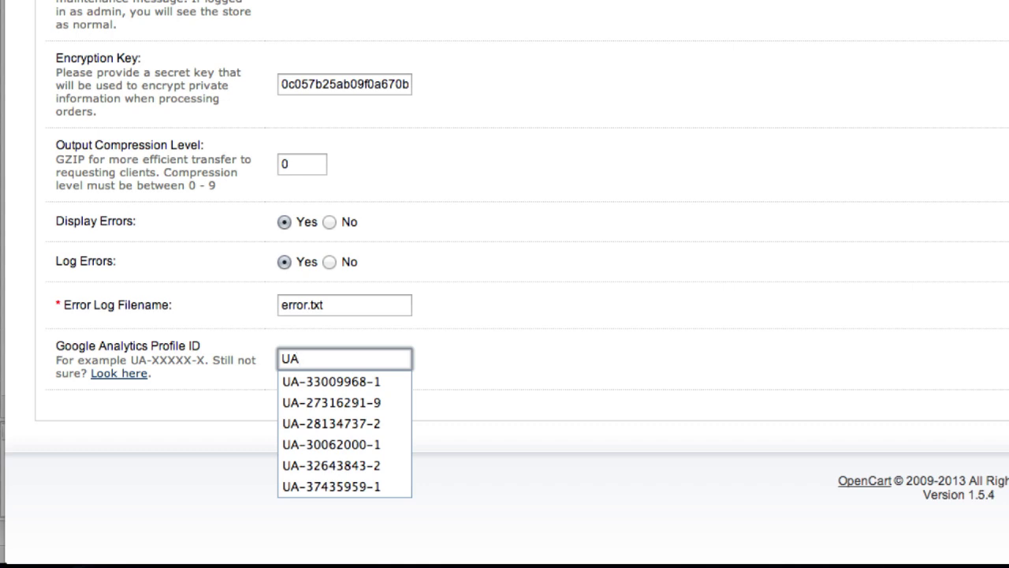
type("-XXXX")
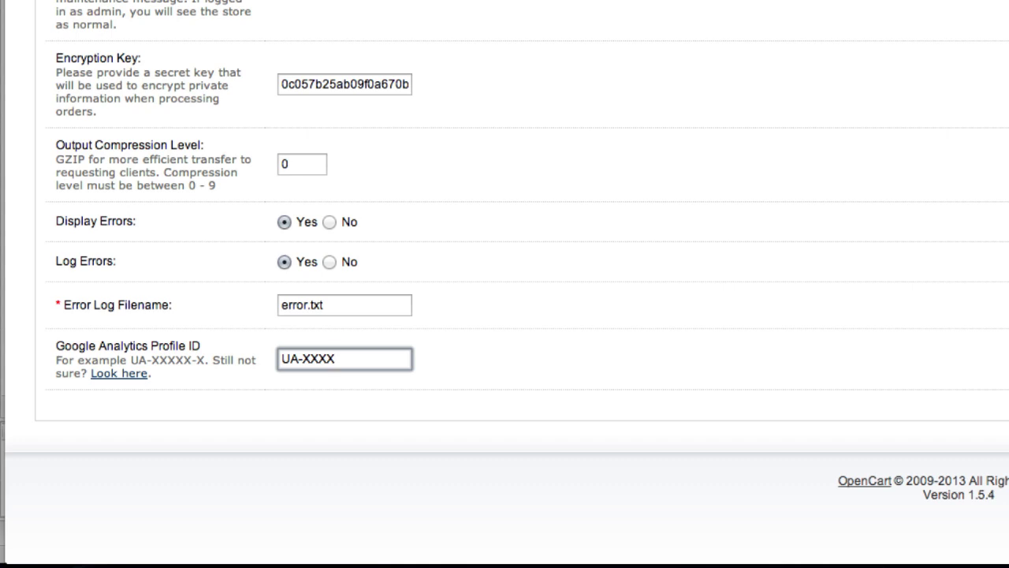
type("XX-a")
key("BackSpace")
type("1")
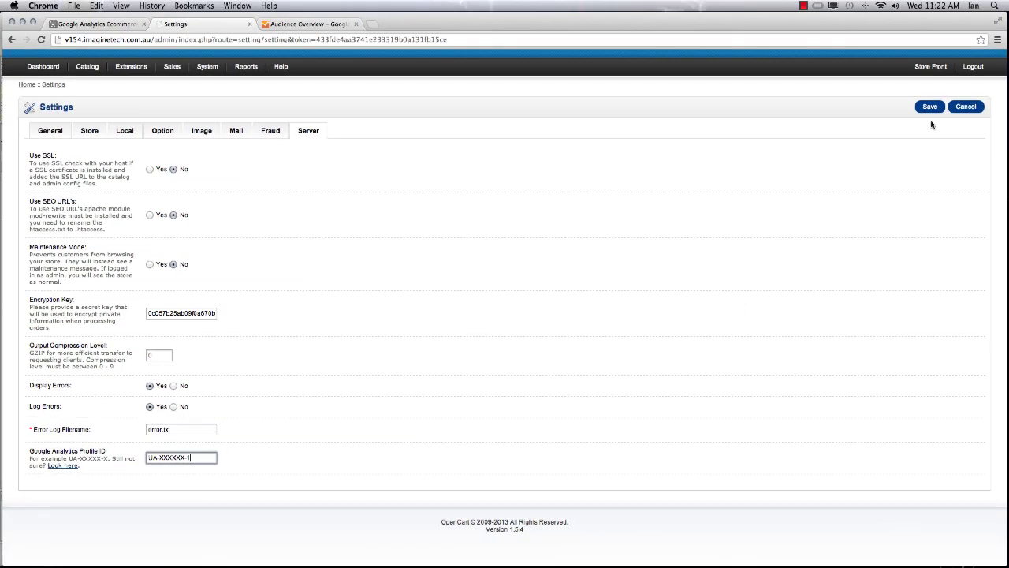
left_click(931, 107)
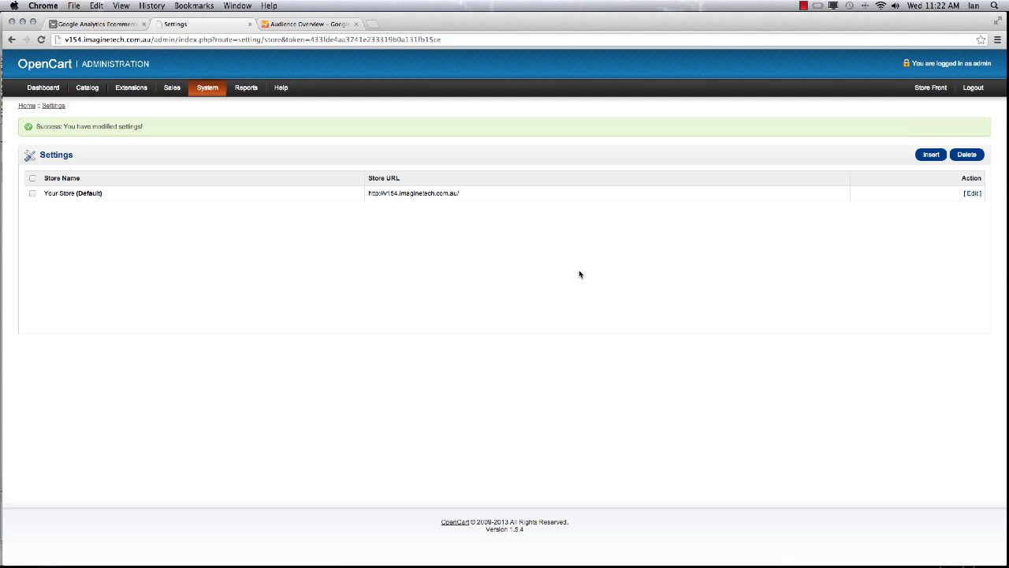
Go through Conversions > Ecommerce Overview and Product Performance to the Transactions report listing $807.00 and $105.00
left_click(291, 23)
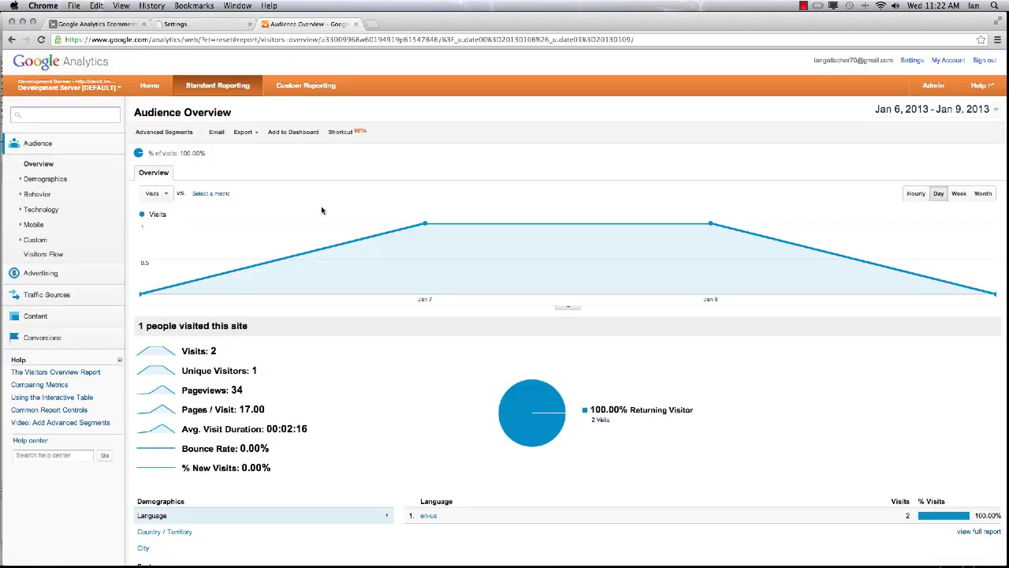
mouse_move(314, 237)
left_click(34, 339)
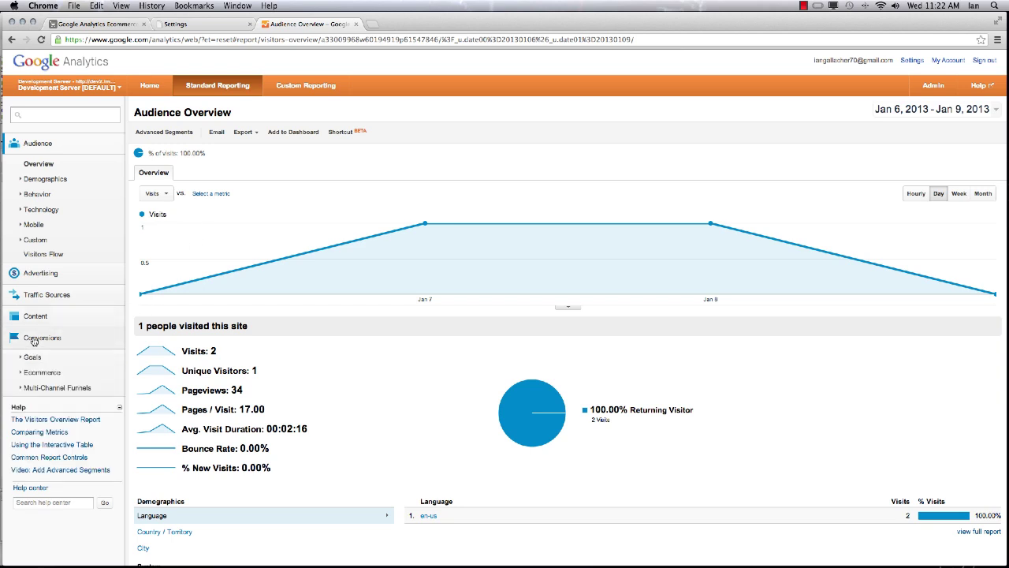
left_click(33, 357)
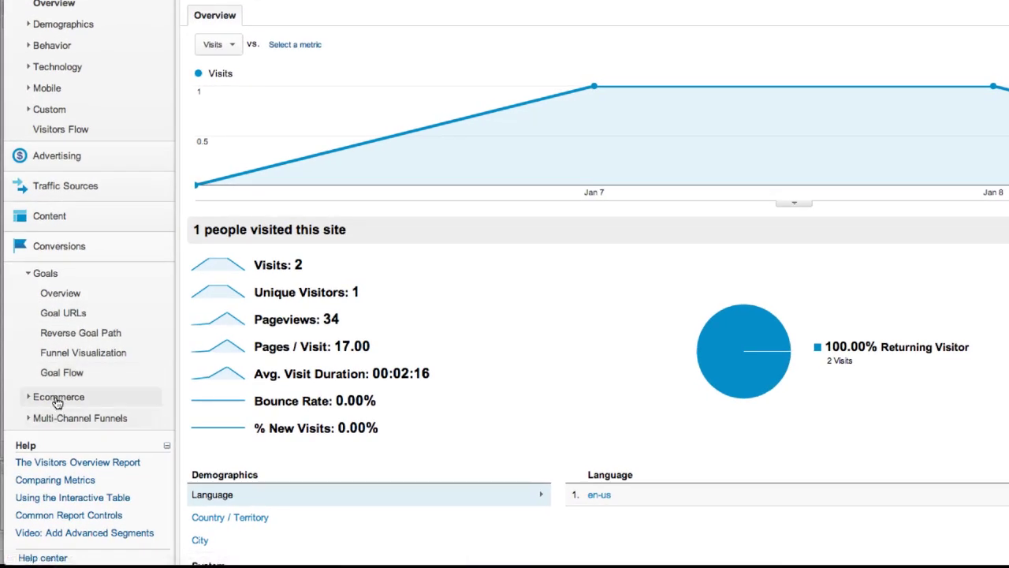
left_click(57, 399)
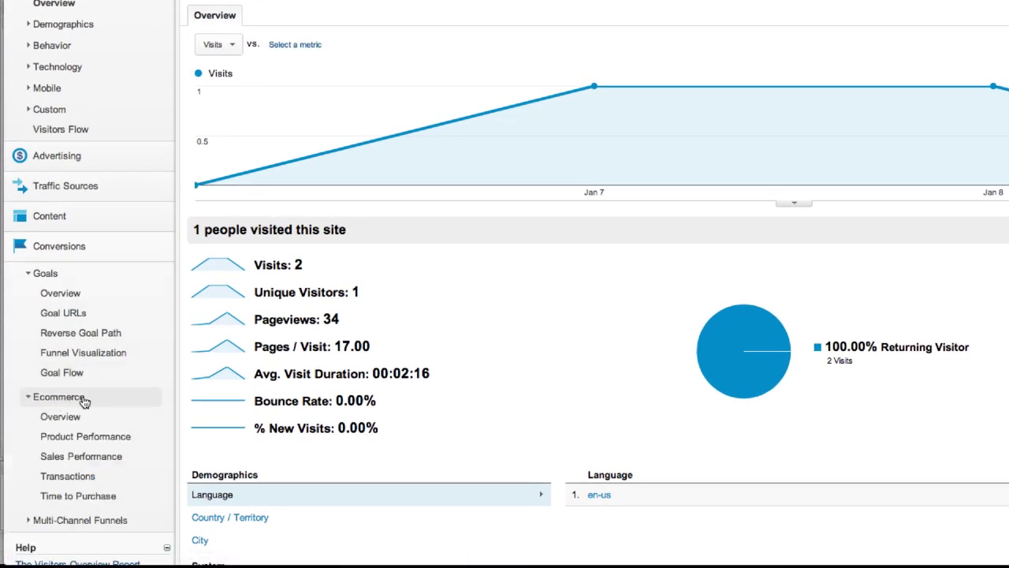
left_click(68, 416)
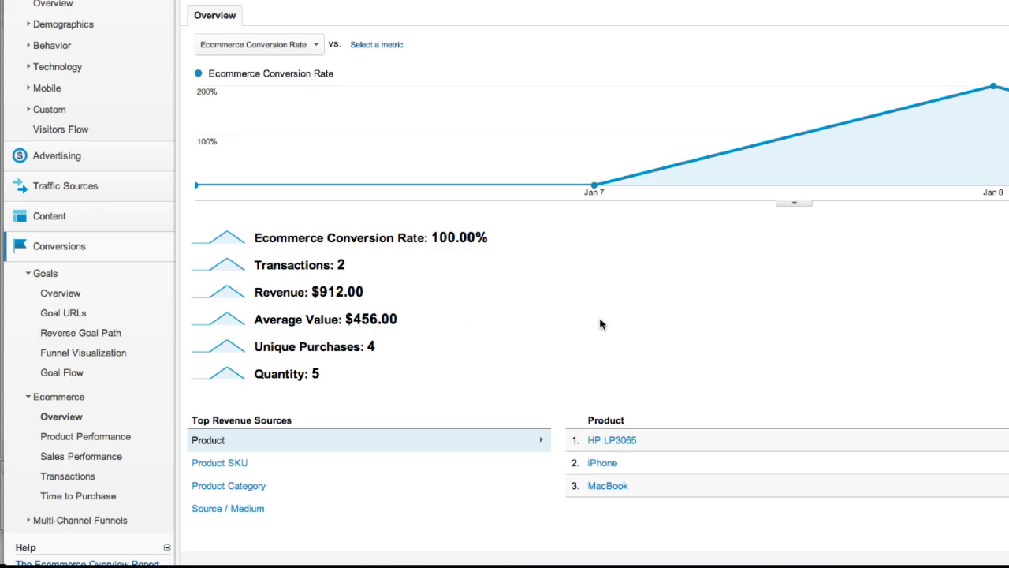
scroll(600, 323, "down", 1)
left_click(75, 433)
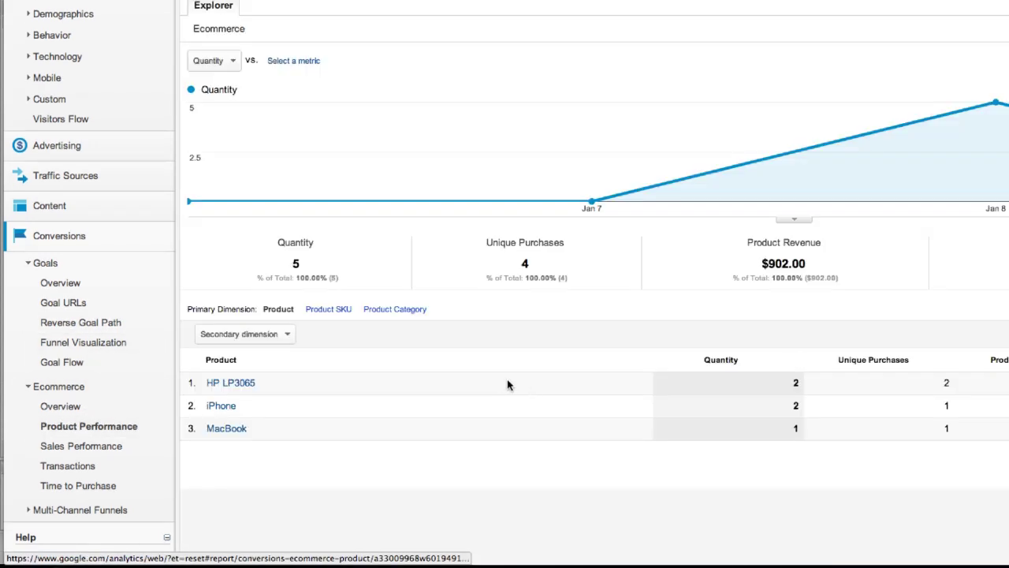
scroll(505, 383, "down", 2)
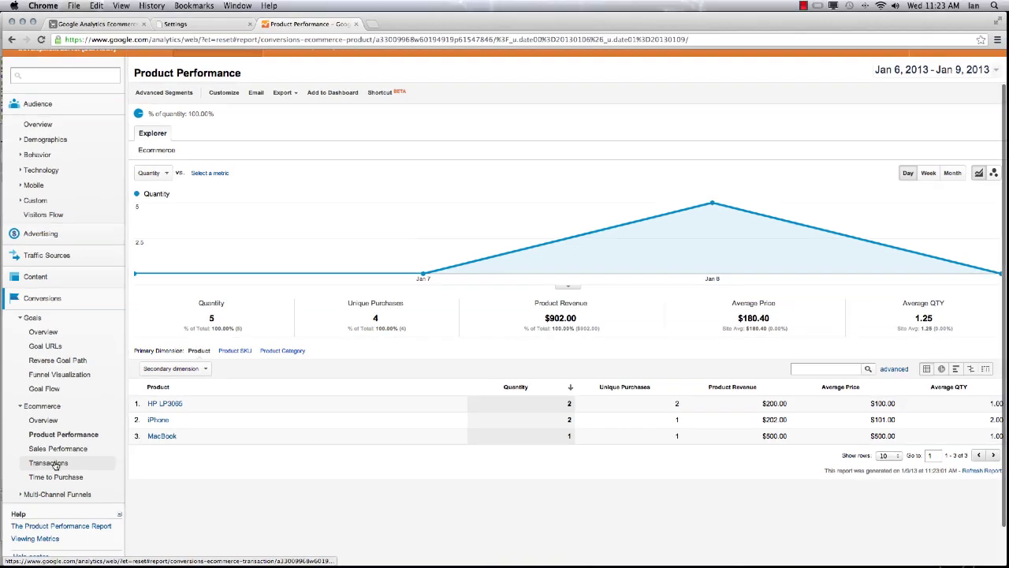
left_click(61, 452)
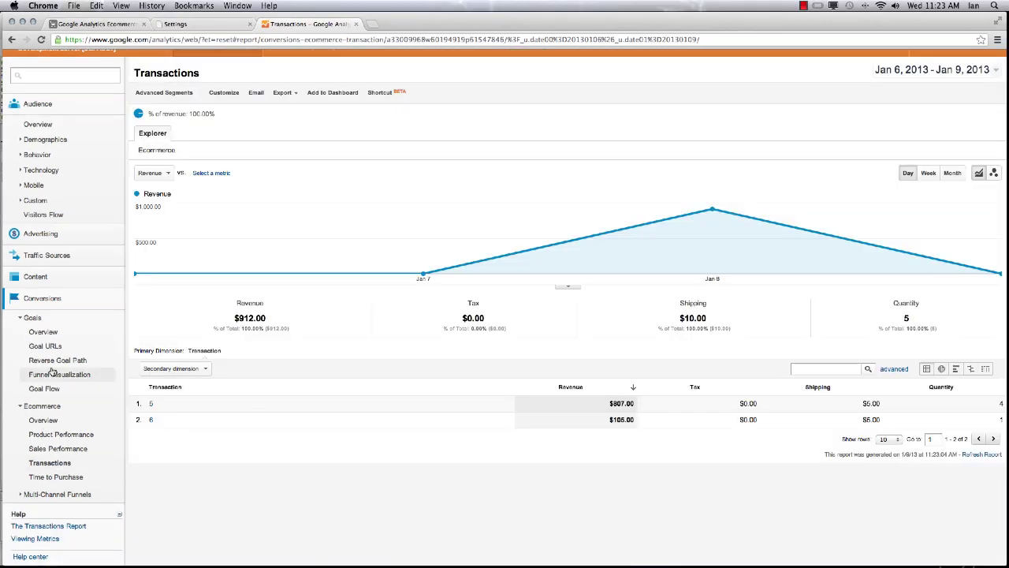
scroll(52, 367, "up", 1)
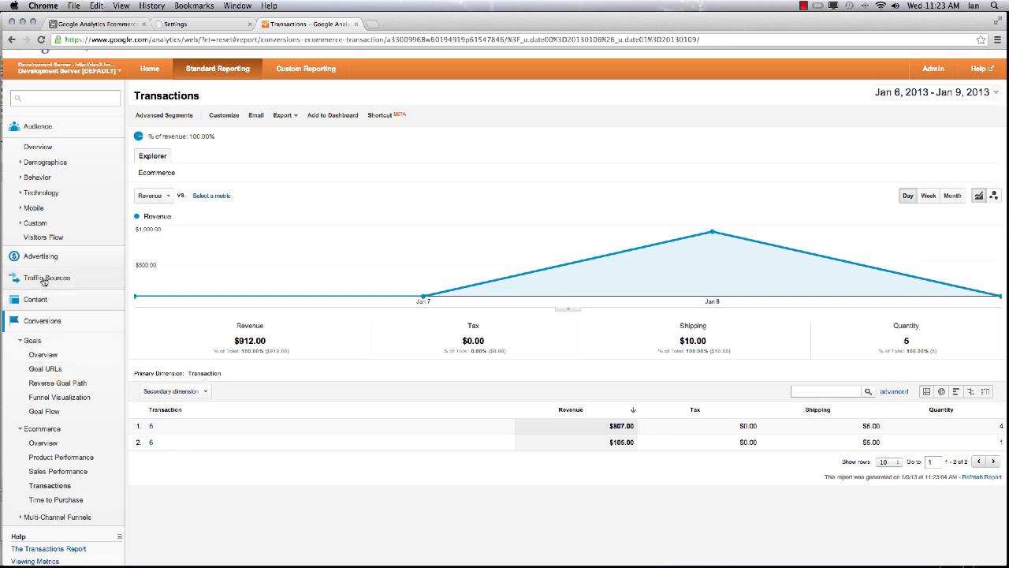
Show Traffic Sources > Sources > All Traffic on the Ecommerce tab, highlighting $912.00 revenue and the conversion rate
left_click(44, 279)
left_click(37, 313)
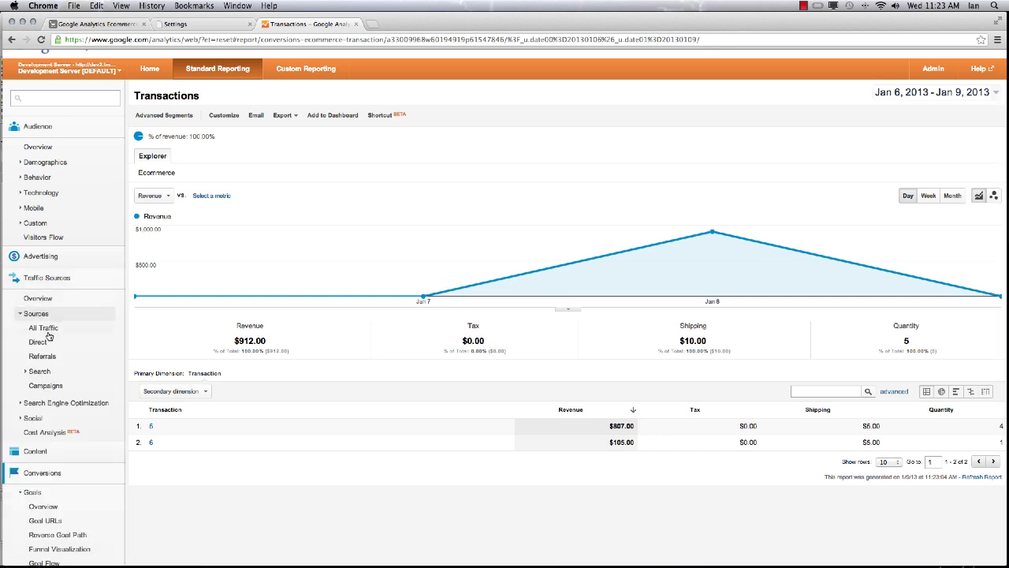
left_click(45, 331)
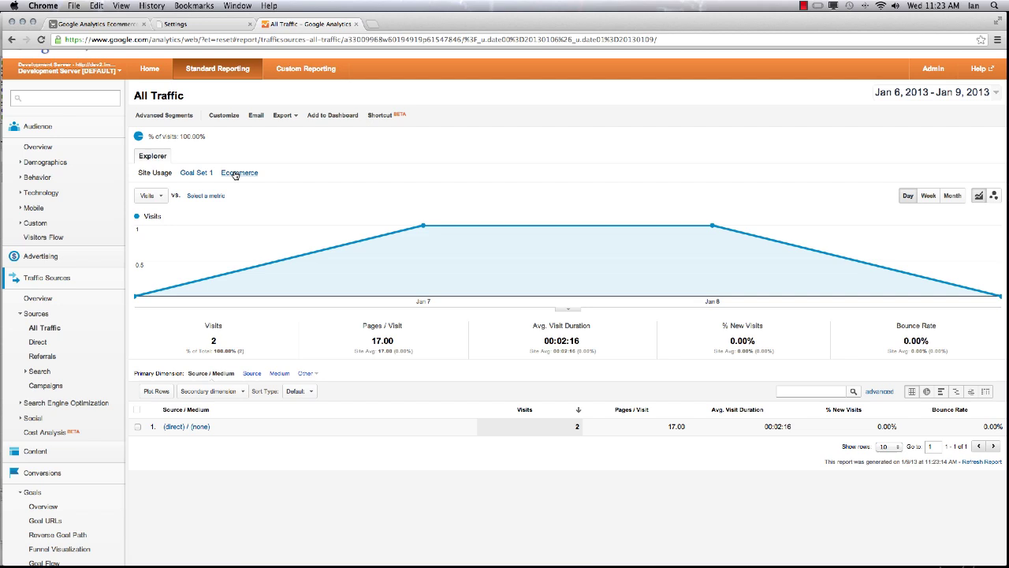
left_click(235, 174)
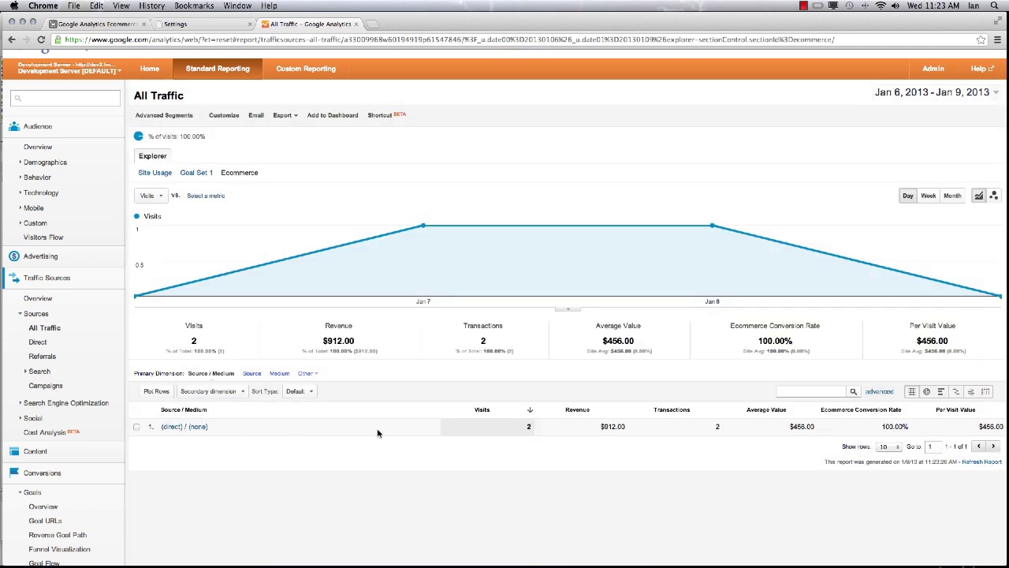
scroll(378, 433, "down", 1)
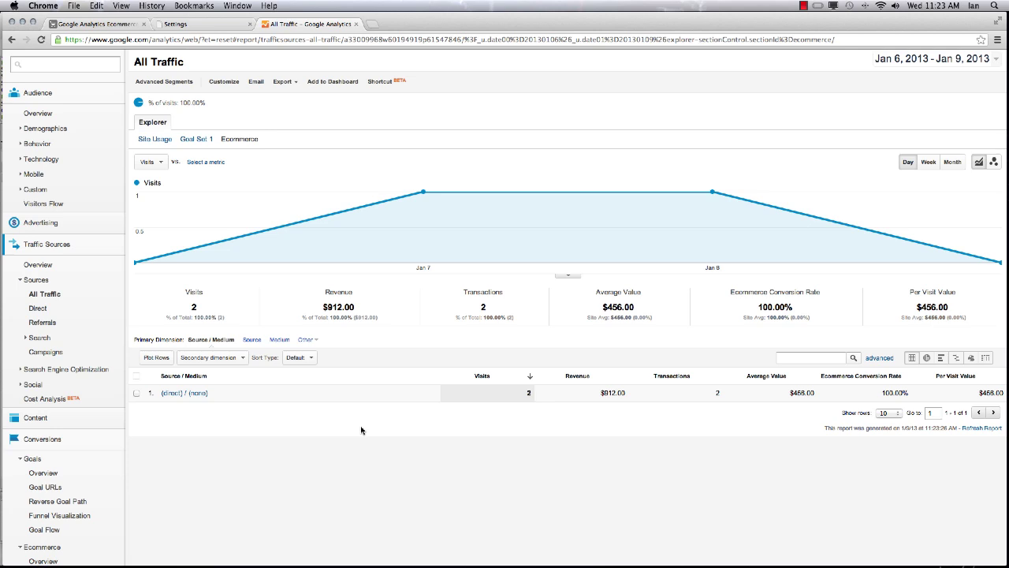
left_click_drag(600, 392, 627, 394)
left_click(593, 397)
left_click_drag(881, 393, 910, 392)
Edit the default store again and check its Server tab holds the saved Google Analytics profile ID
left_click(182, 27)
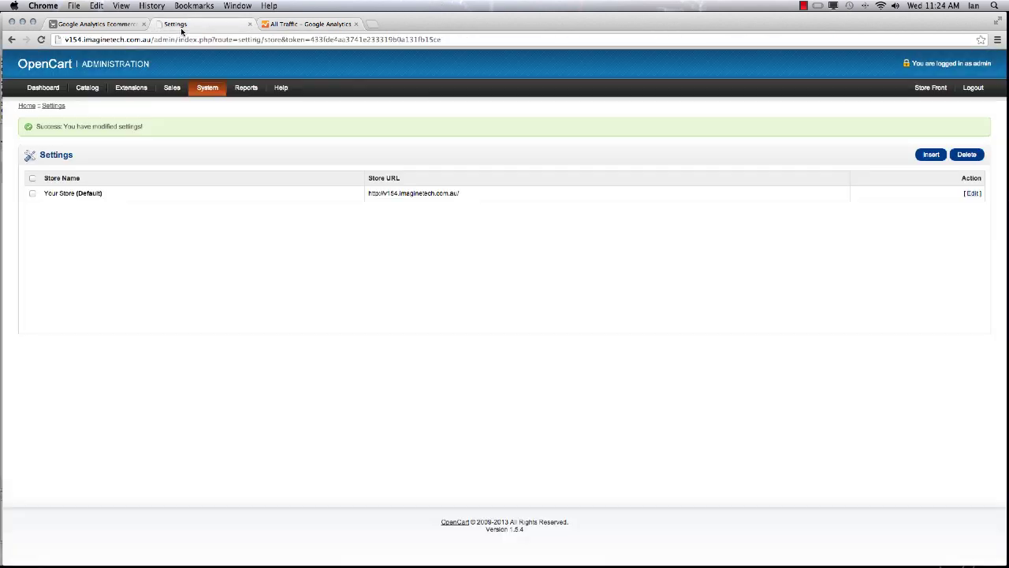
left_click(975, 193)
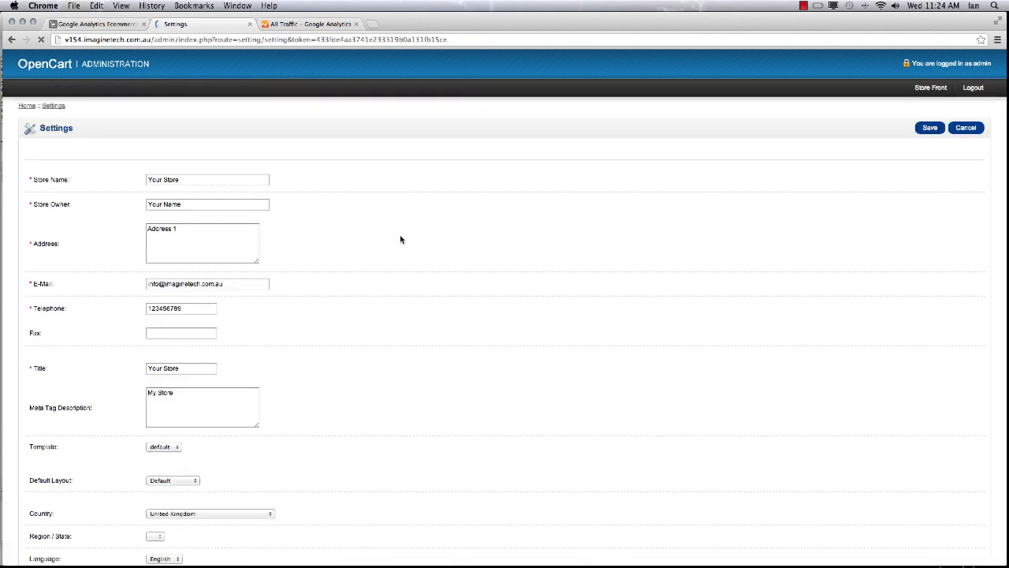
left_click(316, 156)
scroll(250, 403, "down", 1)
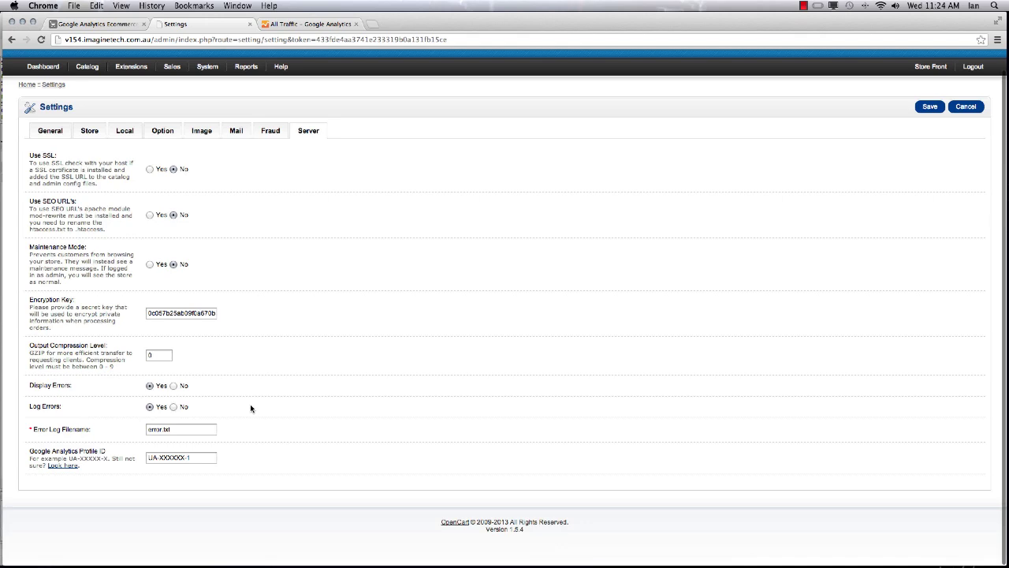